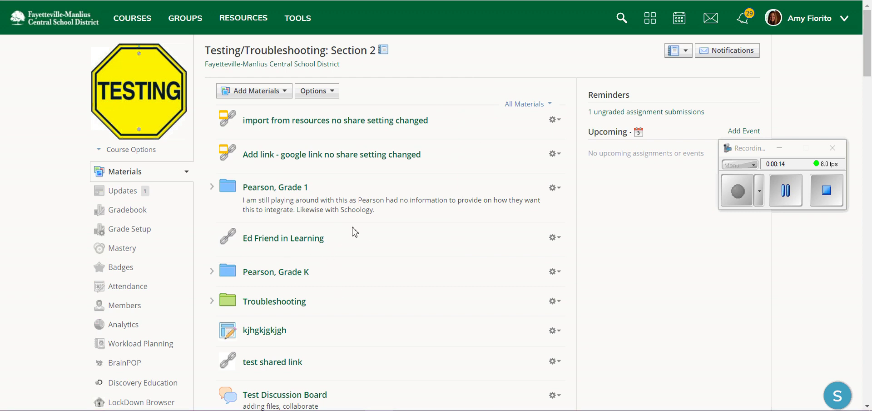
Step: Start a new page below the "Pearson, Grade 1" folder and title it "Title the Page"
{"action": "mouse_move", "coordinate": [362, 227]}
{"action": "left_click", "coordinate": [289, 223]}
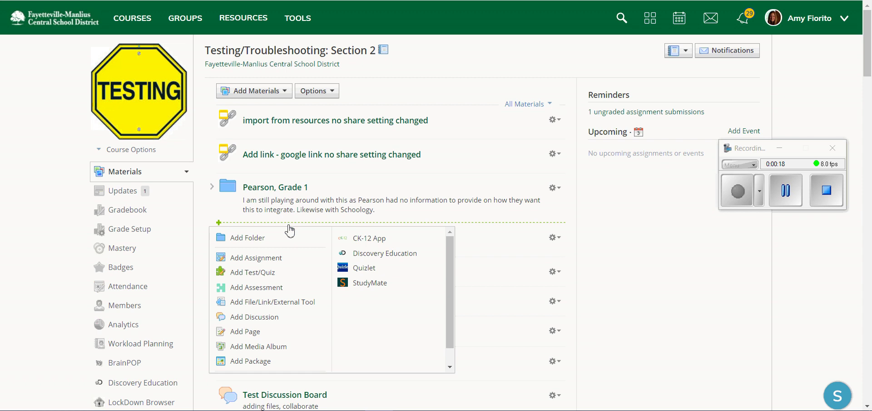
{"action": "left_click", "coordinate": [265, 338]}
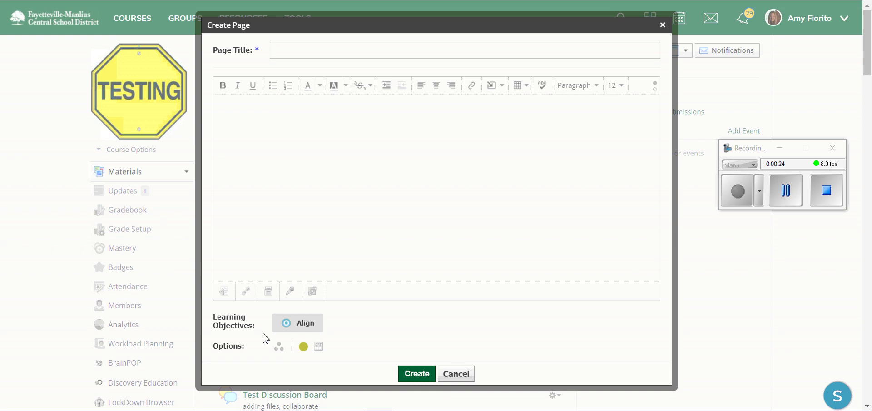
{"action": "left_click", "coordinate": [332, 50]}
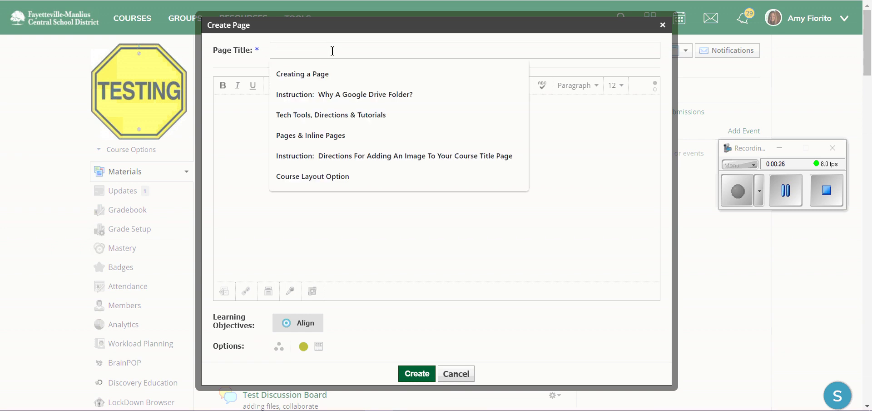
{"action": "type", "text": "Title t"}
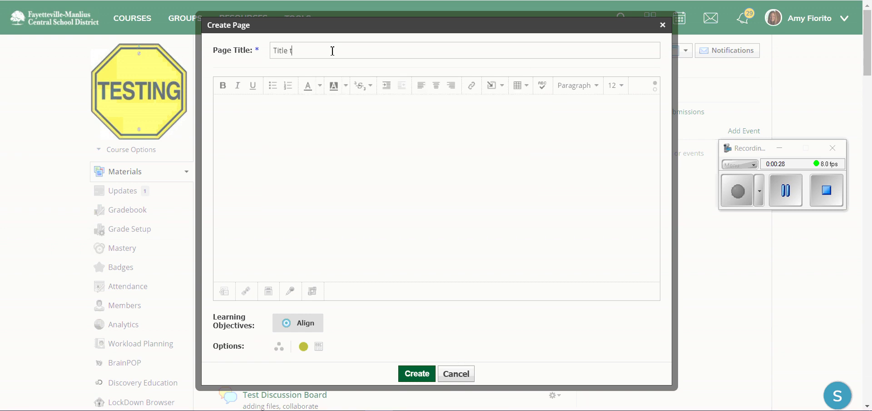
{"action": "type", "text": "he Page"}
Step: Format the word "text" in the page body in purple at size 18
{"action": "left_click_drag", "start_coordinate": [234, 104], "coordinate": [247, 105]}
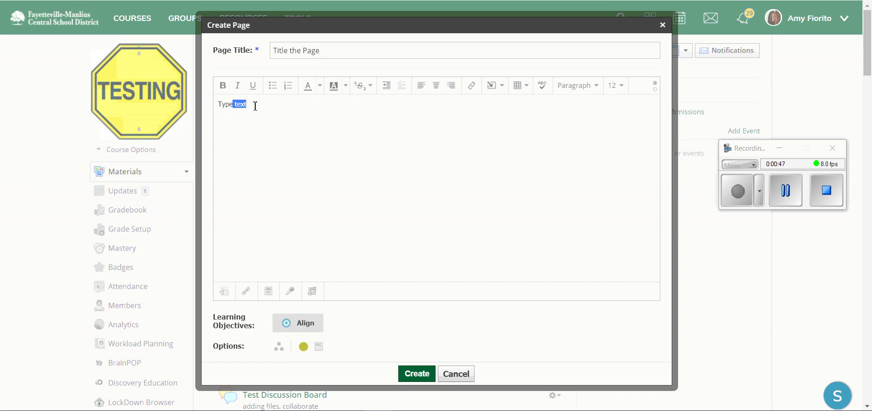
{"action": "left_click", "coordinate": [320, 90]}
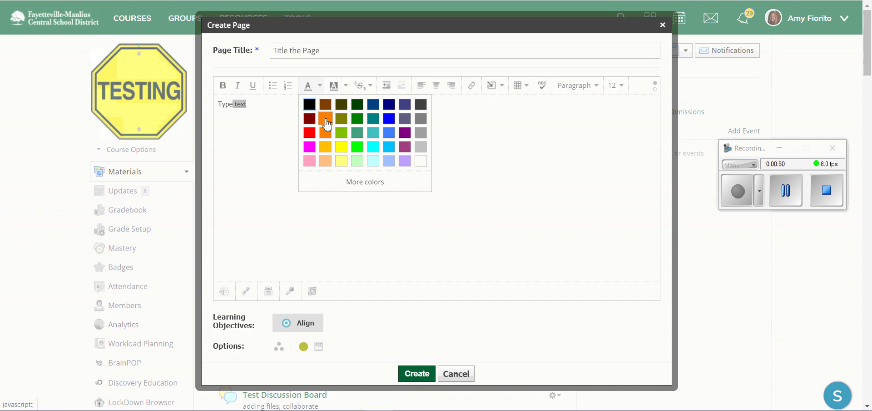
{"action": "left_click", "coordinate": [405, 134]}
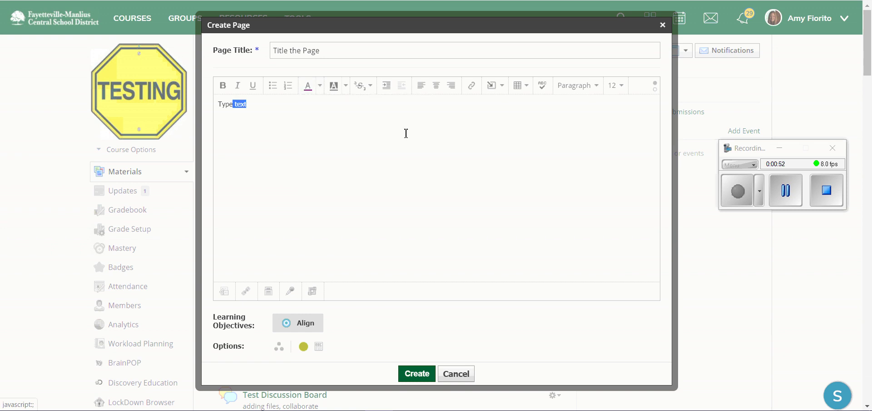
{"action": "left_click", "coordinate": [598, 86]}
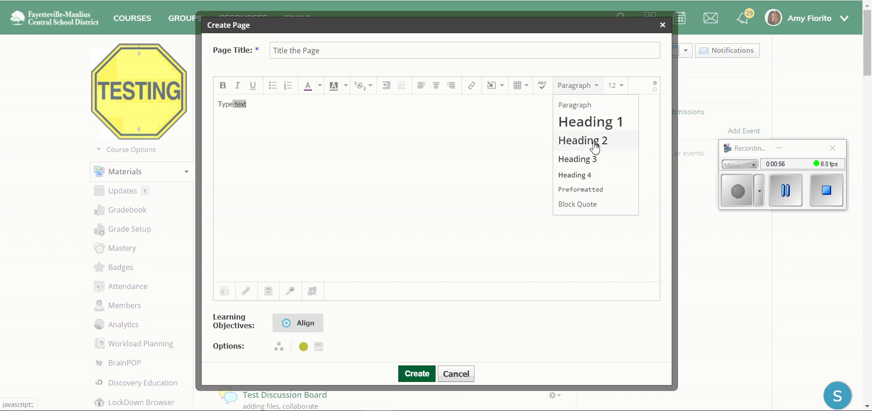
{"action": "left_click", "coordinate": [589, 204]}
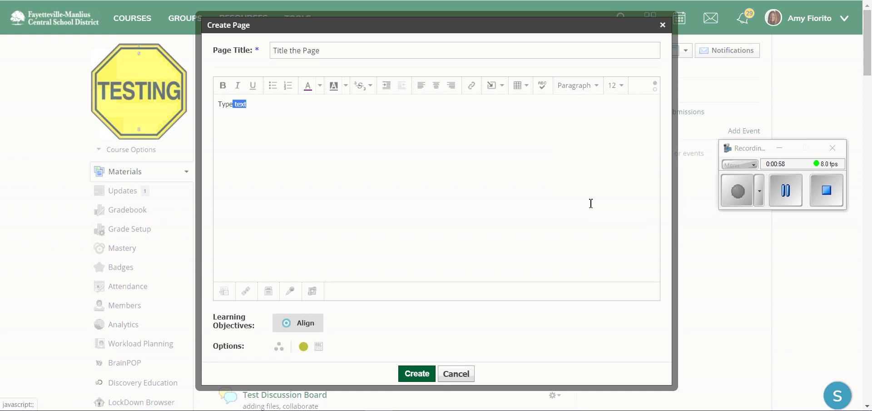
{"action": "left_click", "coordinate": [620, 86]}
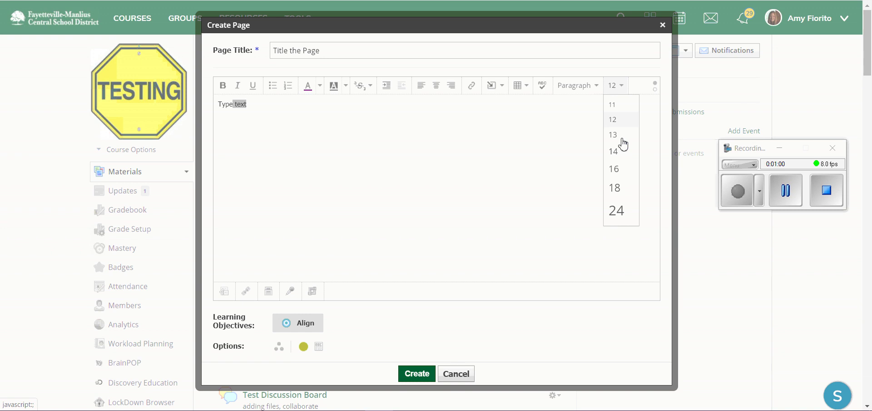
{"action": "left_click", "coordinate": [622, 188]}
{"action": "left_click", "coordinate": [362, 151]}
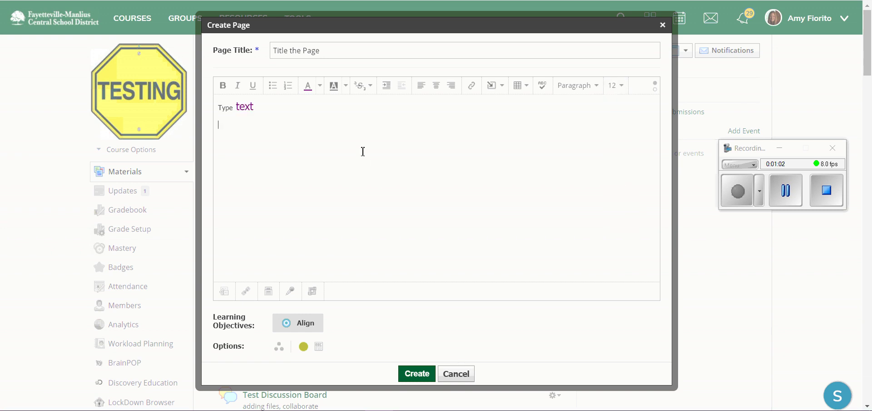
{"action": "key", "text": "Return"}
Step: Link the word "text" in the page body to fmschools.schoology.com
{"action": "left_click_drag", "start_coordinate": [236, 106], "coordinate": [258, 106]}
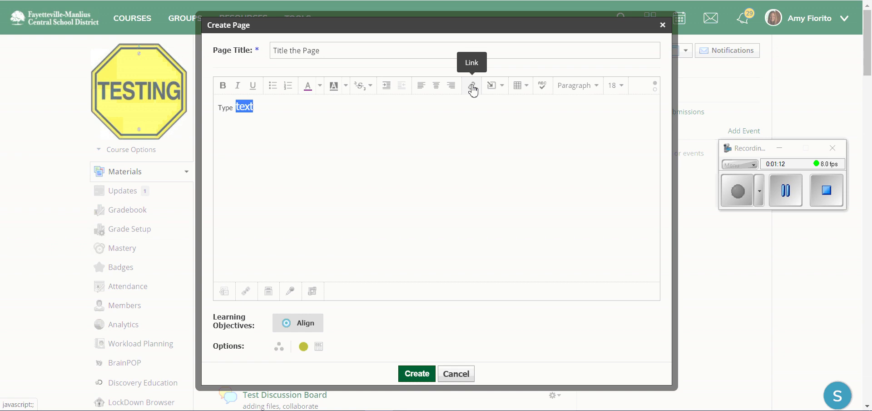
{"action": "left_click", "coordinate": [473, 89]}
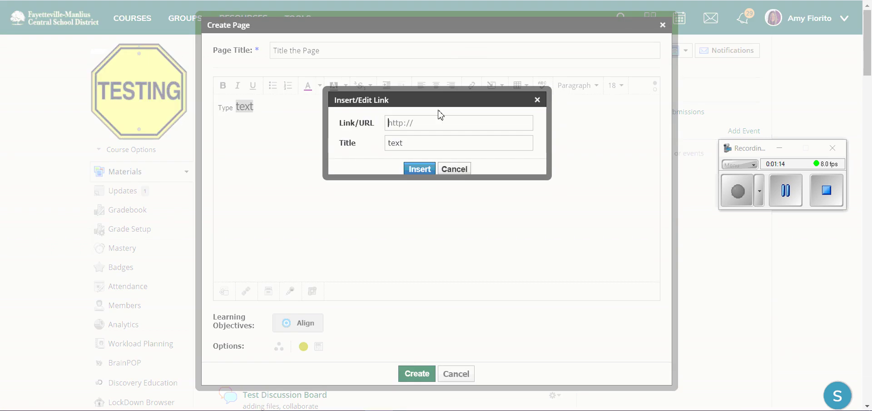
{"action": "type", "text": "fmschools.schoology.com"}
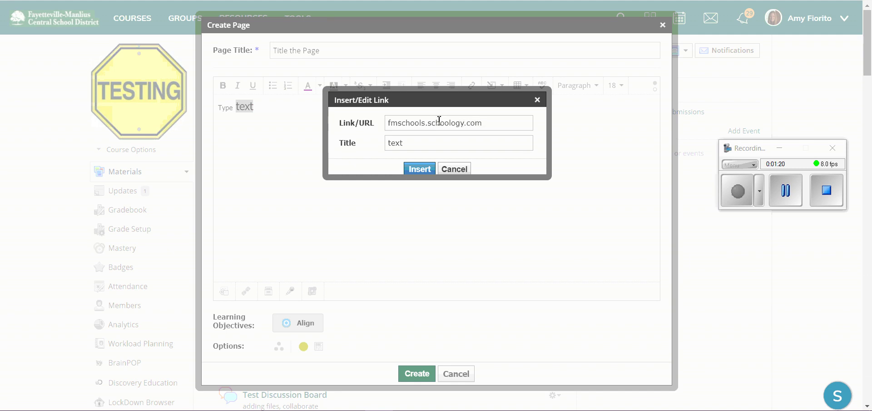
{"action": "left_click", "coordinate": [427, 169]}
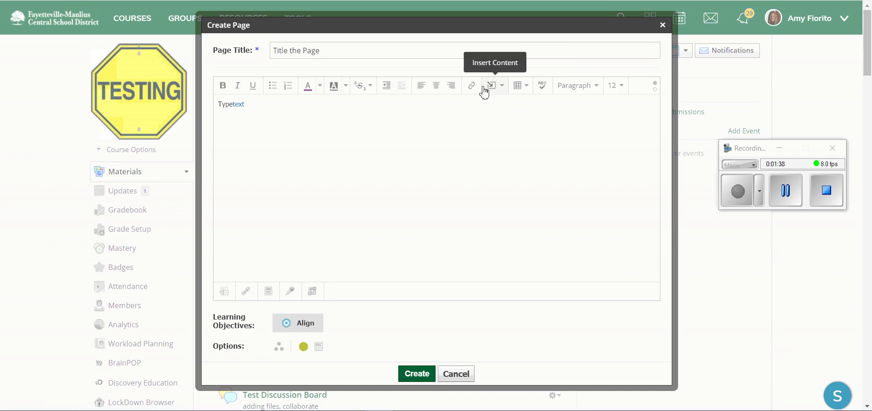
Step: View the special characters available for insertion into the page body, then close the character chooser
{"action": "left_click", "coordinate": [501, 93]}
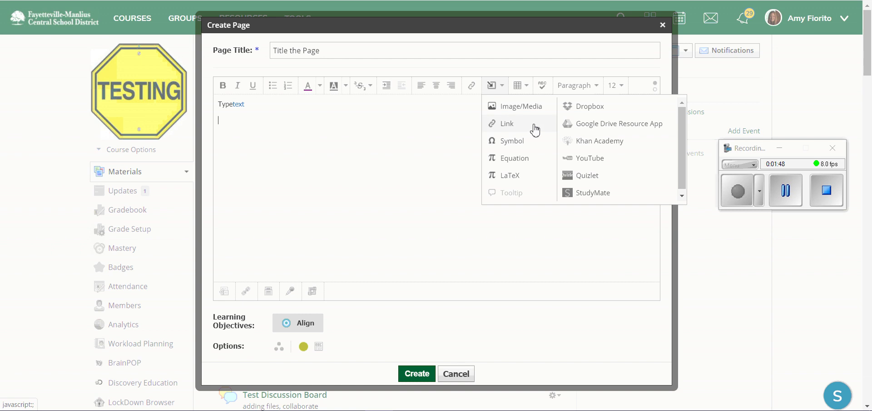
{"action": "left_click", "coordinate": [523, 143]}
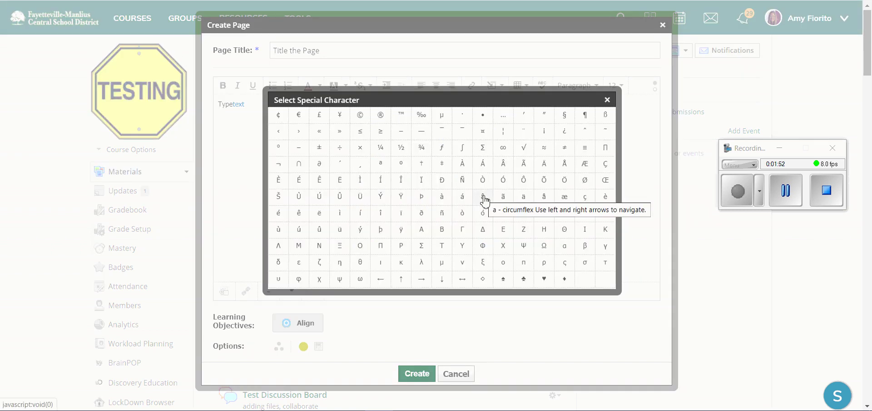
{"action": "left_click", "coordinate": [607, 100]}
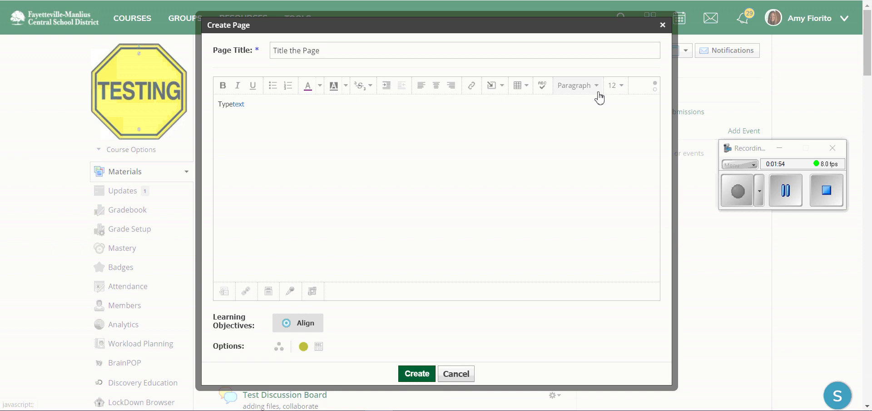
Step: Open the YouTube resource for inserting content into the page and search it for "the joker"
{"action": "left_click", "coordinate": [501, 88]}
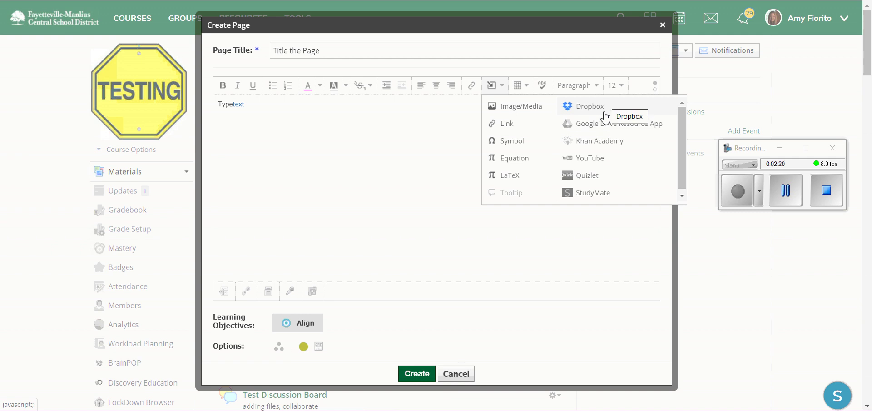
{"action": "left_click", "coordinate": [593, 163]}
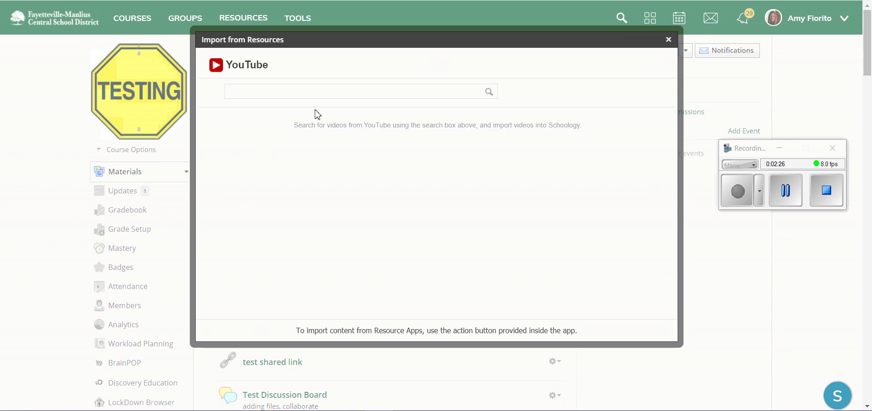
{"action": "left_click", "coordinate": [317, 91]}
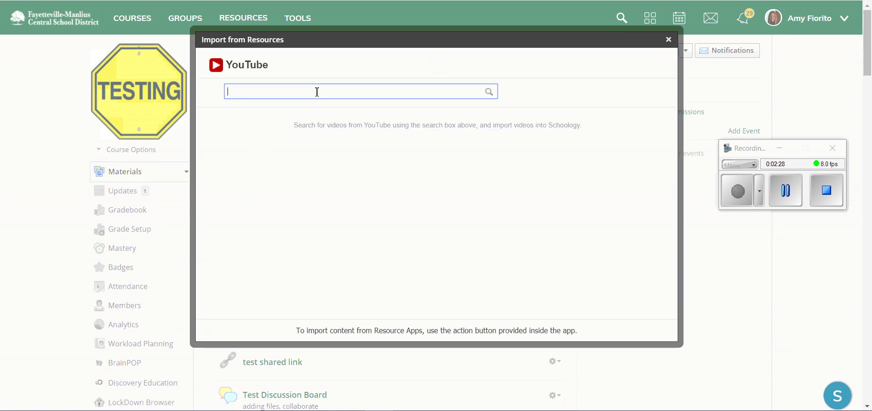
{"action": "type", "text": "teh"}
{"action": "type", "text": "he joke"}
{"action": "type", "text": "r"}
{"action": "key", "text": "Return"}
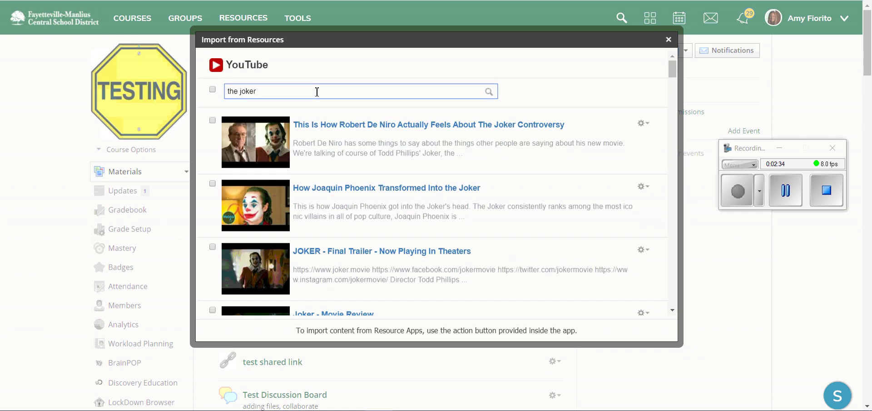
Step: Import the video "This Is How Robert De Niro Actually Feels About The Joker Controversy" into the page as an embed
{"action": "left_click", "coordinate": [213, 121]}
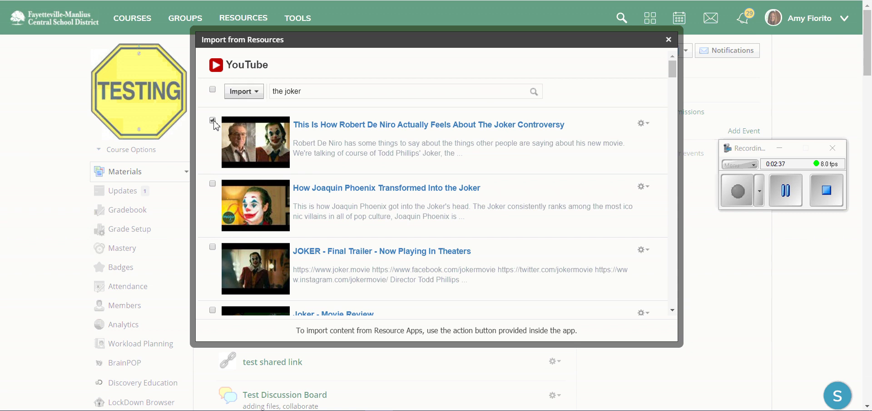
{"action": "left_click", "coordinate": [255, 92]}
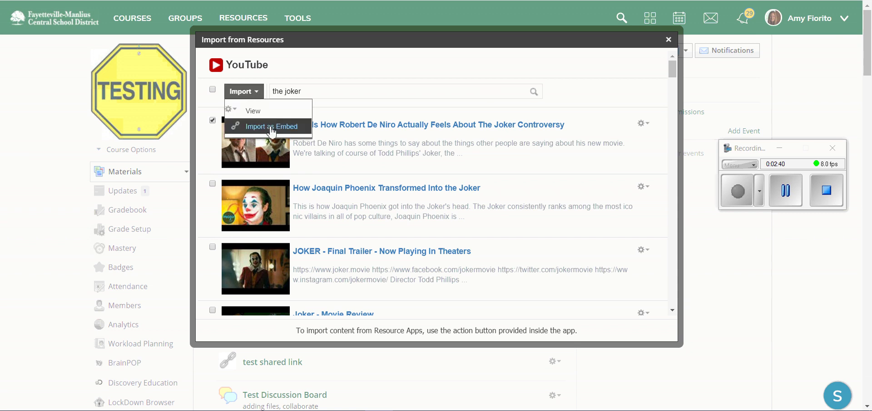
{"action": "left_click", "coordinate": [271, 127]}
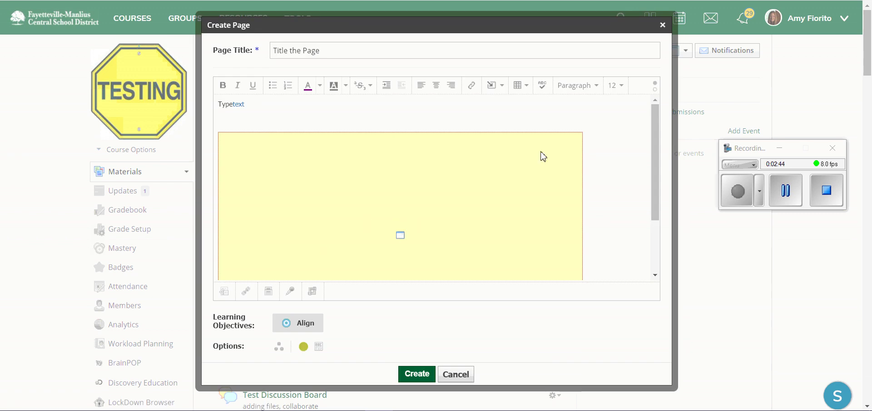
Step: Shrink the embedded video to roughly 70% of its width and remove the blank line above it
{"action": "left_click", "coordinate": [558, 156]}
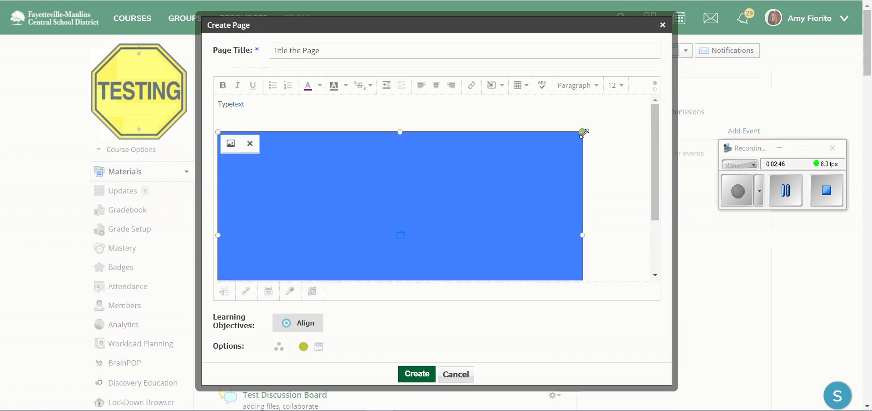
{"action": "left_click_drag", "start_coordinate": [582, 131], "coordinate": [444, 192]}
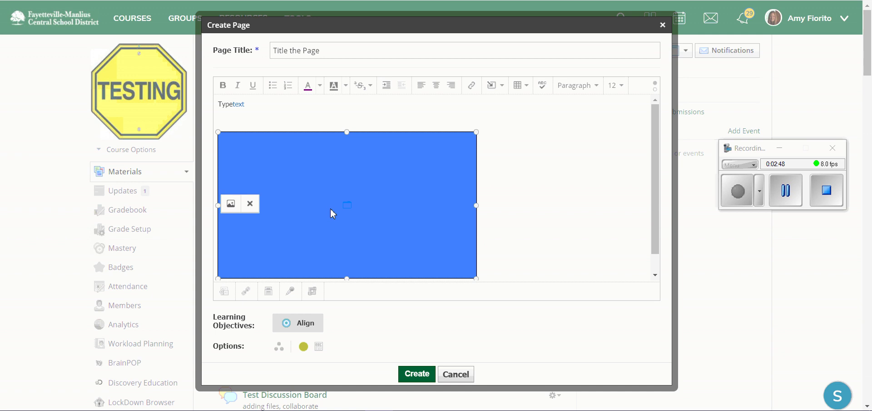
{"action": "left_click", "coordinate": [245, 119]}
{"action": "key", "text": "BackSpace"}
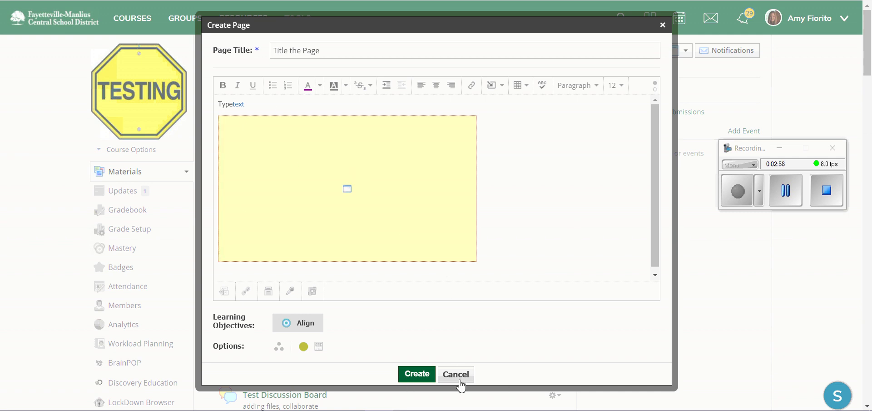
Step: Shrink the embedded video slightly further and add blank lines after it
{"action": "left_click", "coordinate": [416, 200]}
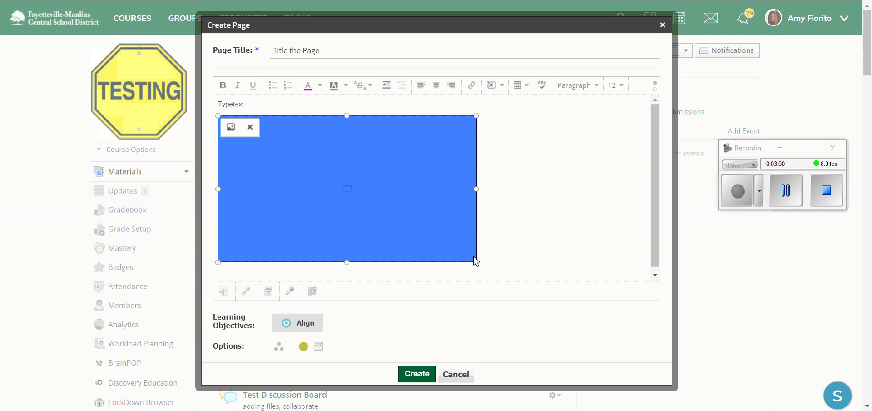
{"action": "left_click_drag", "start_coordinate": [475, 260], "coordinate": [449, 243]}
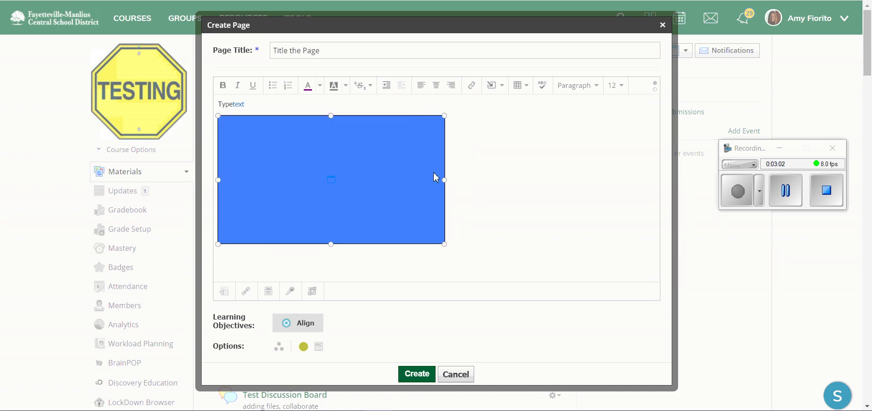
{"action": "left_click", "coordinate": [530, 161]}
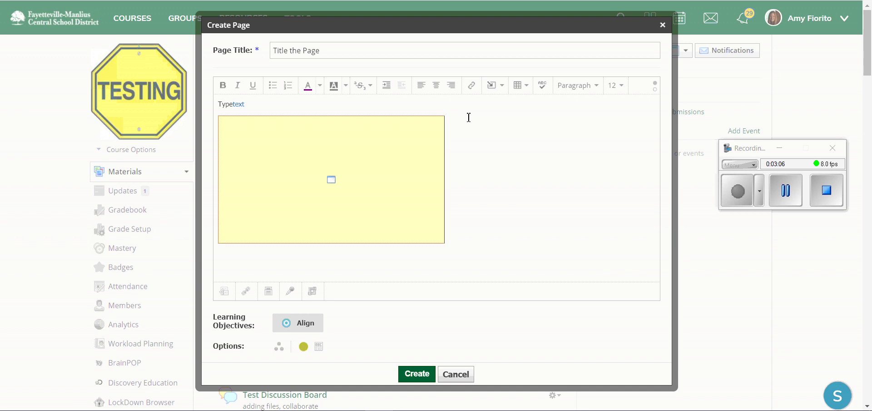
{"action": "key", "text": "Return"}
{"action": "key", "text": "Return"}
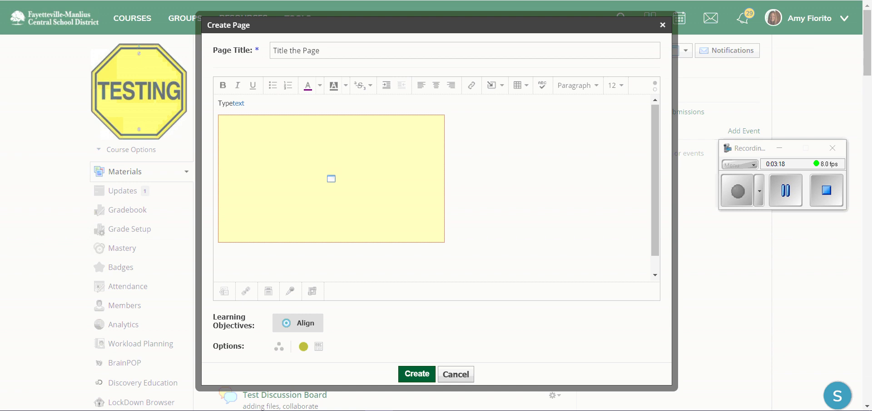
Step: Switch to the Schoology Help Center article and copy its content from the "Inserting Content Into Your Materials" heading through the Resource Apps image
{"action": "key", "text": "ctrl+Tab"}
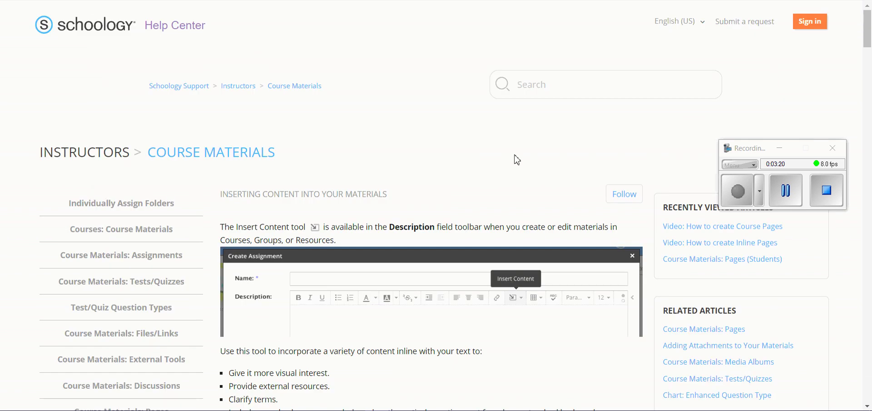
{"action": "scroll", "coordinate": [517, 160], "scroll_direction": "down", "scroll_amount": 1}
{"action": "scroll", "coordinate": [516, 160], "scroll_direction": "down", "scroll_amount": 2}
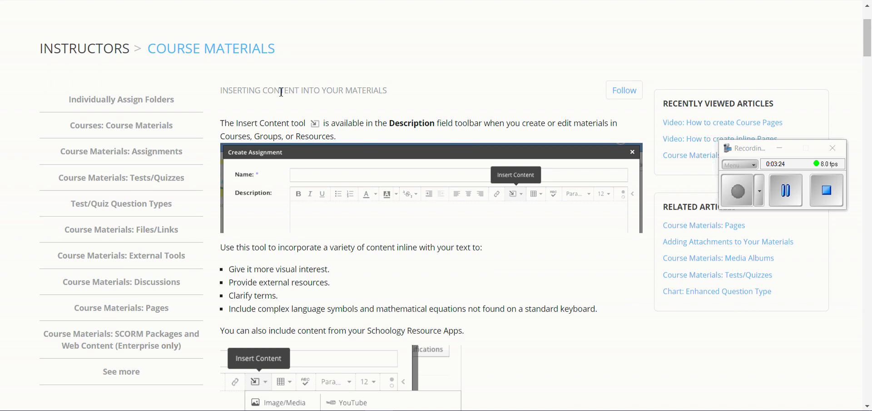
{"action": "left_click_drag", "start_coordinate": [222, 91], "coordinate": [457, 359]}
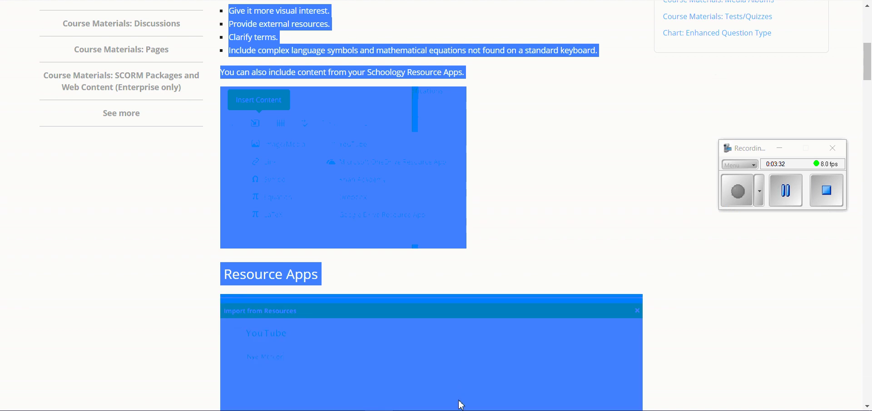
{"action": "scroll", "coordinate": [461, 404], "scroll_direction": "down", "scroll_amount": 5}
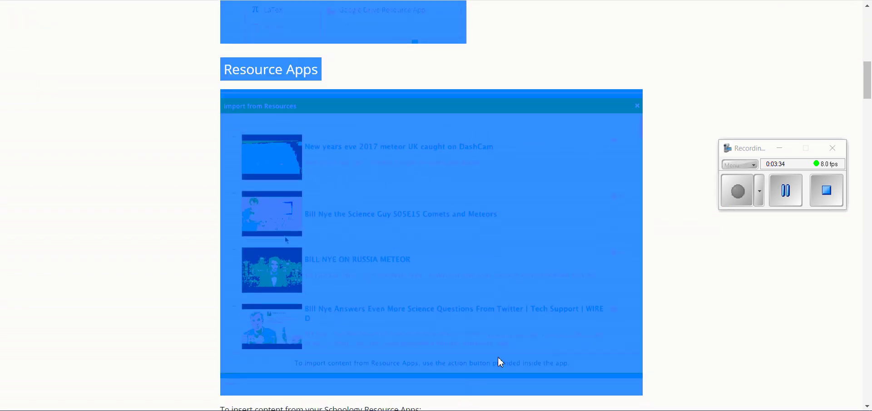
{"action": "right_click", "coordinate": [488, 181]}
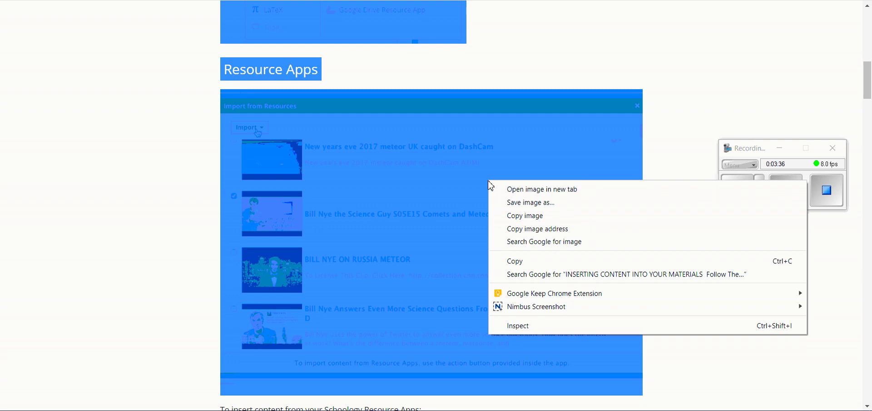
{"action": "left_click", "coordinate": [524, 262]}
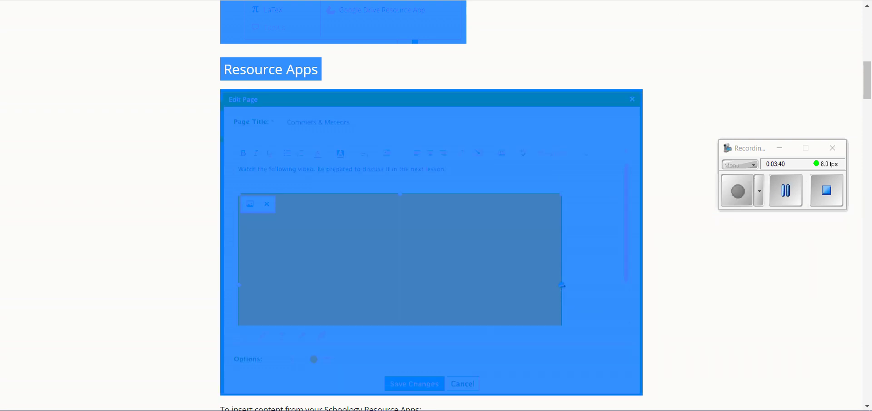
Step: Return to the page being created and paste the copied article content with its formatting below the embedded video
{"action": "key", "text": "alt+Tab"}
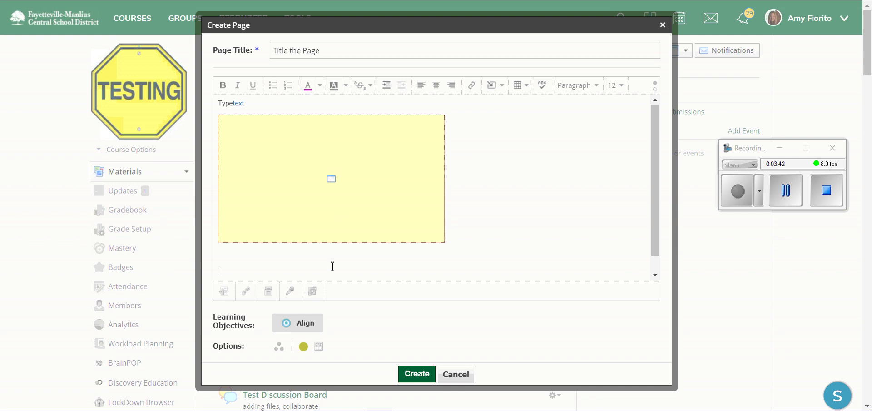
{"action": "right_click", "coordinate": [226, 276]}
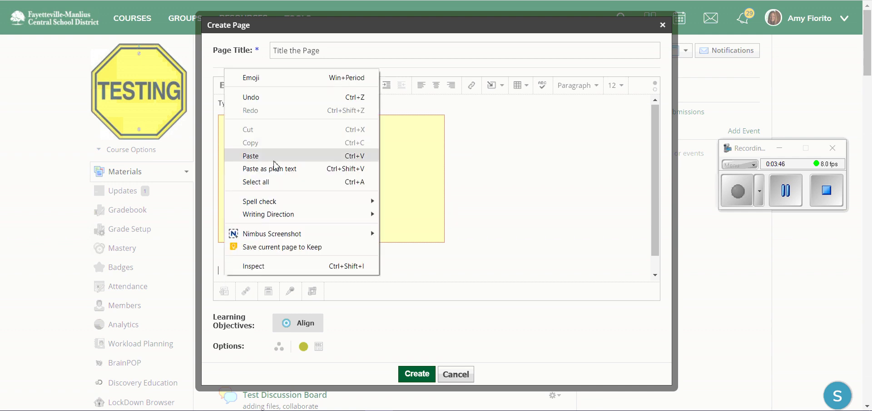
{"action": "left_click", "coordinate": [278, 157]}
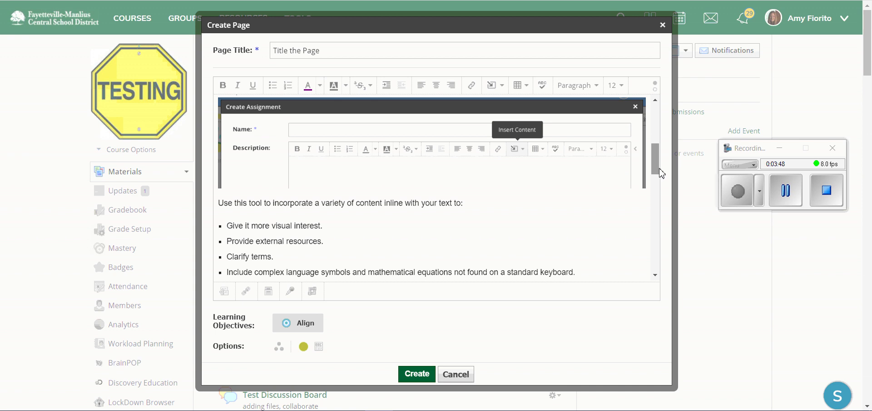
Step: Review the pasted article text and images in the editor and create the page
{"action": "left_click_drag", "start_coordinate": [655, 166], "coordinate": [655, 114]}
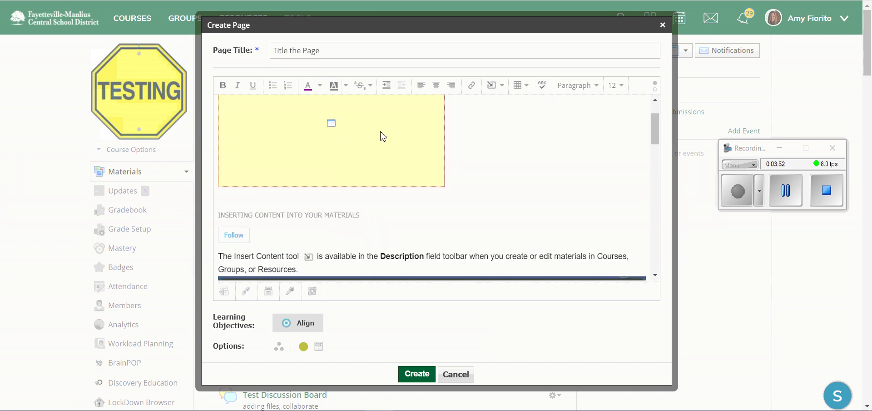
{"action": "scroll", "coordinate": [422, 163], "scroll_direction": "down", "scroll_amount": 3}
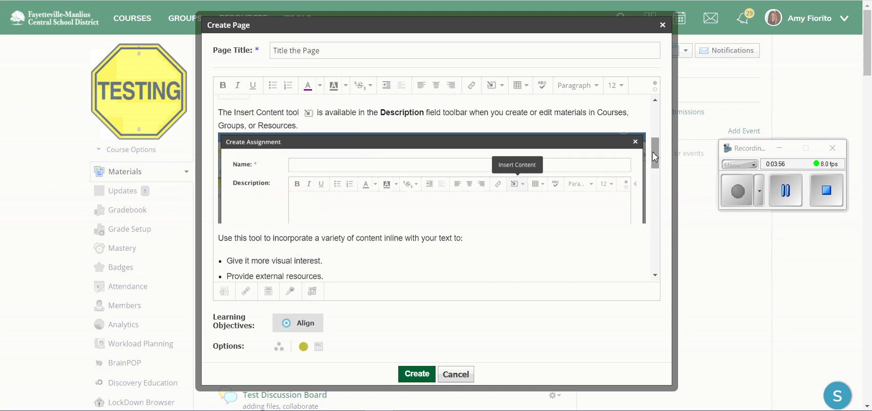
{"action": "left_click_drag", "start_coordinate": [652, 153], "coordinate": [656, 216]}
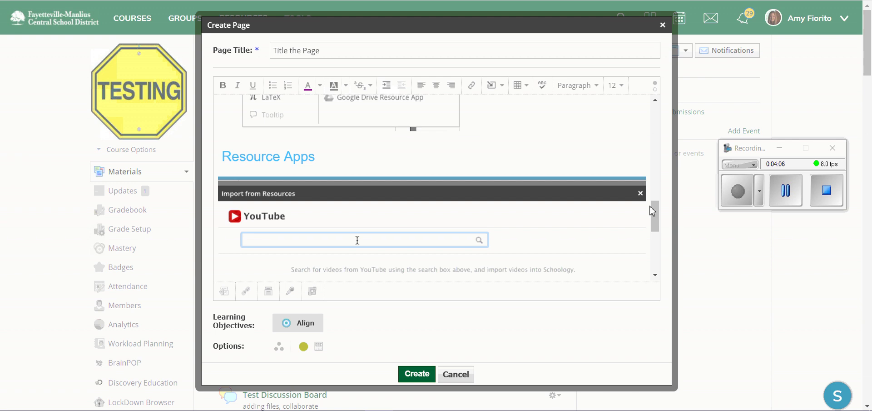
{"action": "left_click_drag", "start_coordinate": [652, 211], "coordinate": [652, 226]}
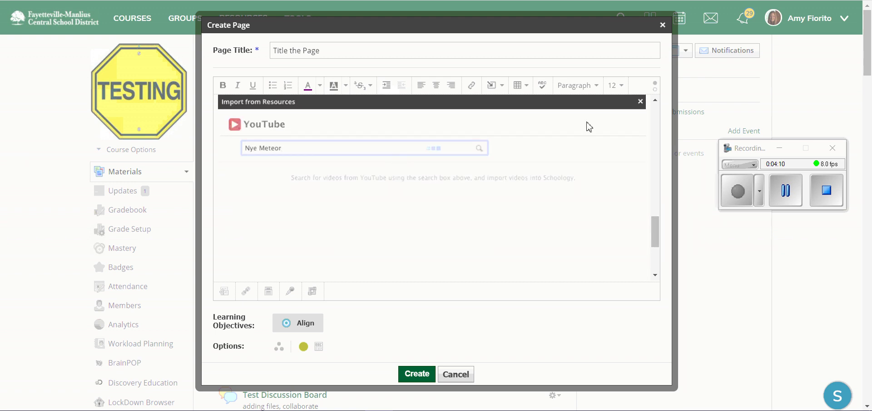
{"action": "left_click", "coordinate": [416, 373]}
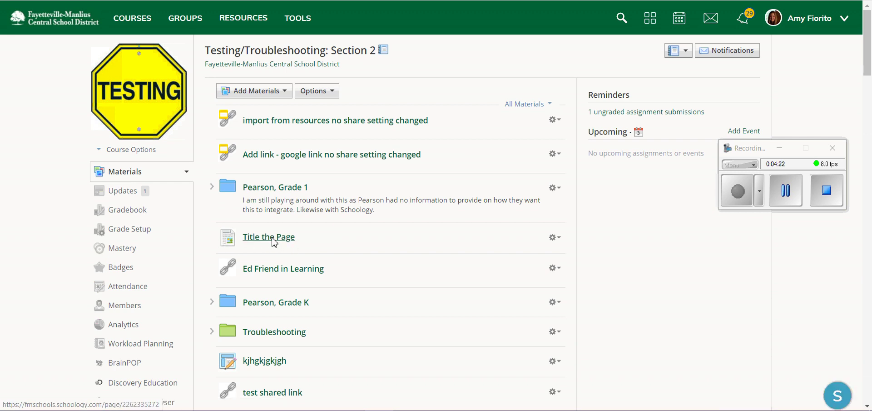
Step: Open the "Title the Page" page from the course materials and briefly play its embedded video, pausing it again
{"action": "left_click", "coordinate": [274, 241]}
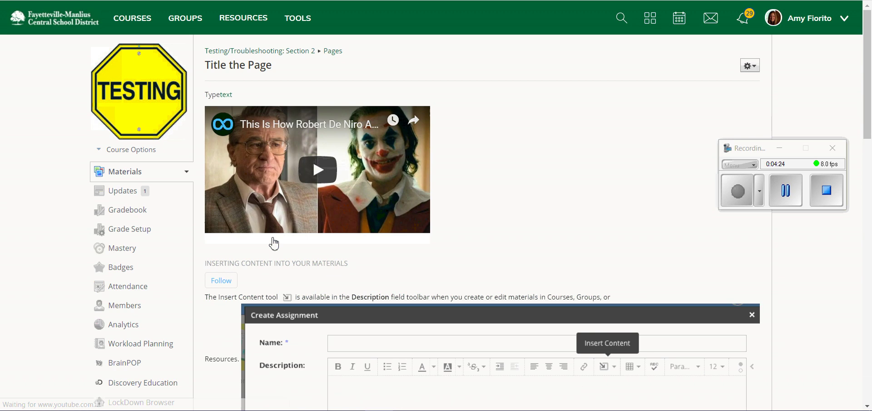
{"action": "left_click", "coordinate": [335, 173]}
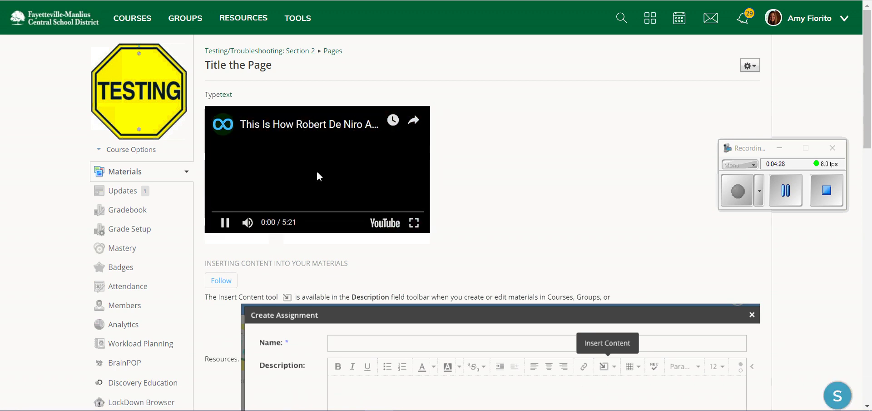
{"action": "left_click", "coordinate": [225, 224]}
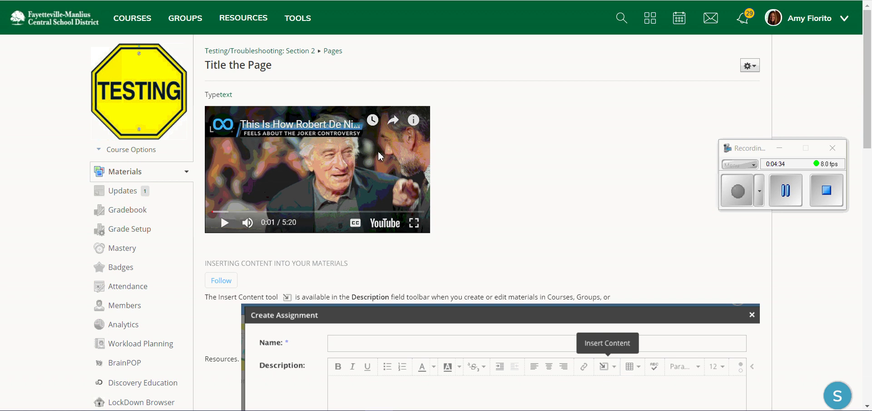
Step: Examine the published page's pasted article text and images down to the Resource Apps section
{"action": "scroll", "coordinate": [549, 165], "scroll_direction": "down", "scroll_amount": 3}
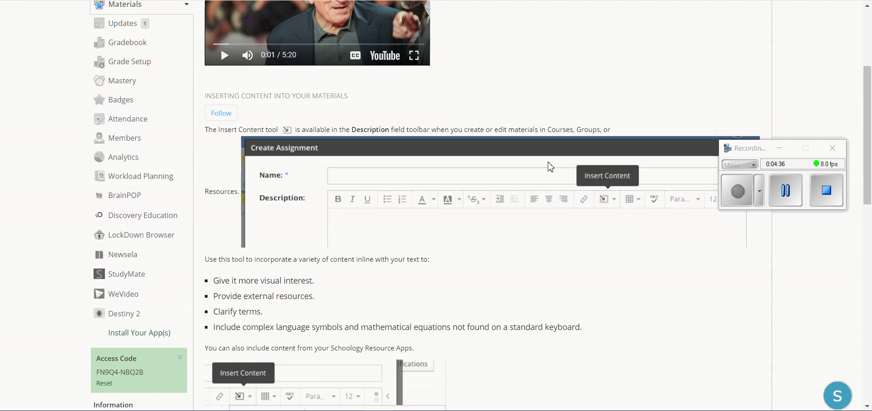
{"action": "scroll", "coordinate": [550, 166], "scroll_direction": "down", "scroll_amount": 1}
{"action": "scroll", "coordinate": [516, 191], "scroll_direction": "down", "scroll_amount": 8}
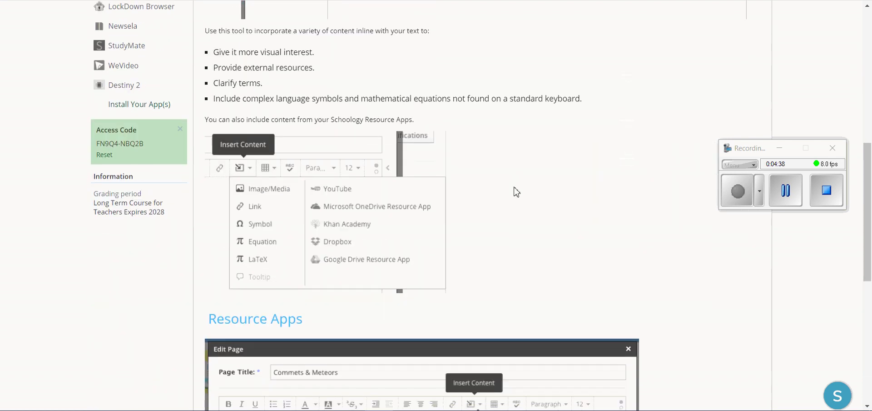
{"action": "scroll", "coordinate": [516, 192], "scroll_direction": "down", "scroll_amount": 2}
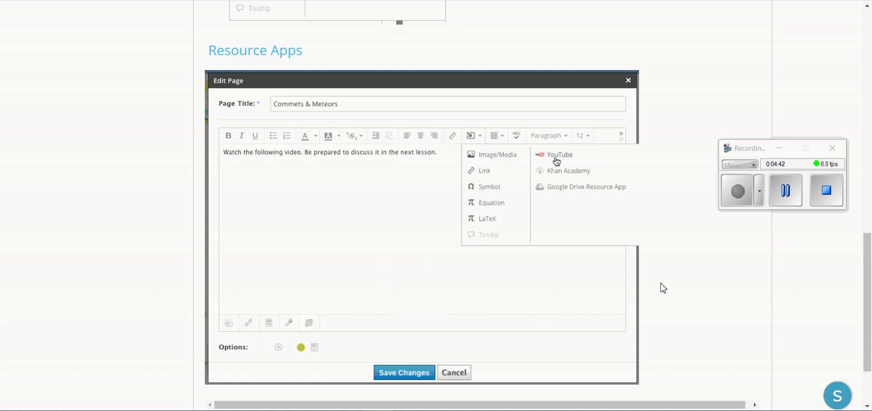
{"action": "scroll", "coordinate": [663, 287], "scroll_direction": "up", "scroll_amount": 7}
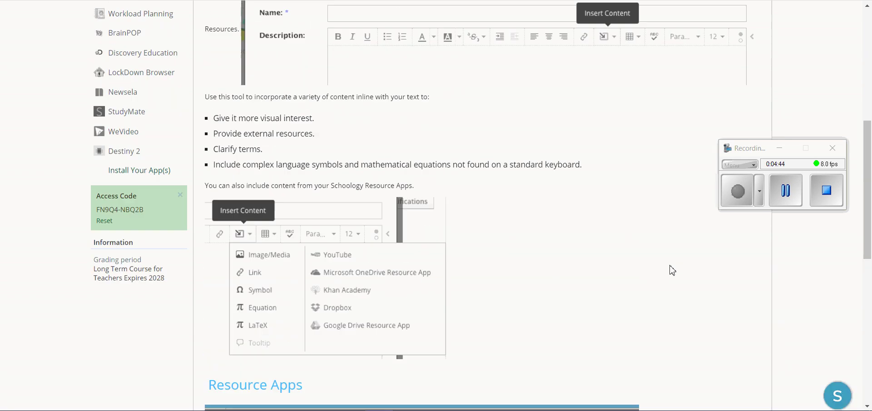
{"action": "scroll", "coordinate": [673, 270], "scroll_direction": "up", "scroll_amount": 7}
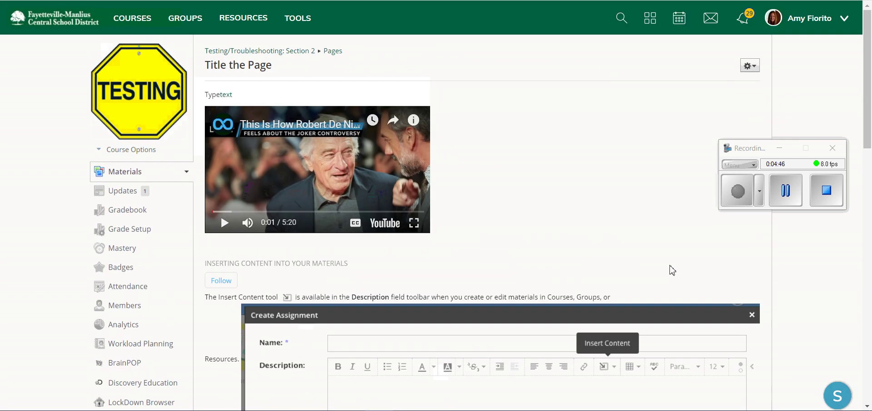
{"action": "scroll", "coordinate": [671, 270], "scroll_direction": "down", "scroll_amount": 2}
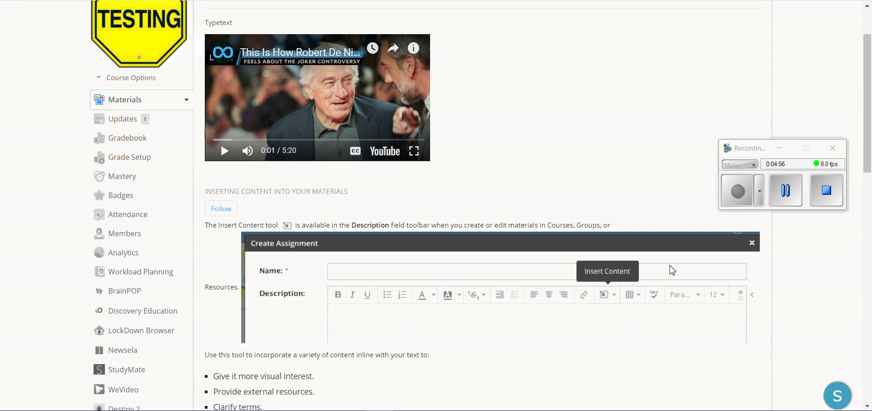
{"action": "scroll", "coordinate": [672, 271], "scroll_direction": "up", "scroll_amount": 2}
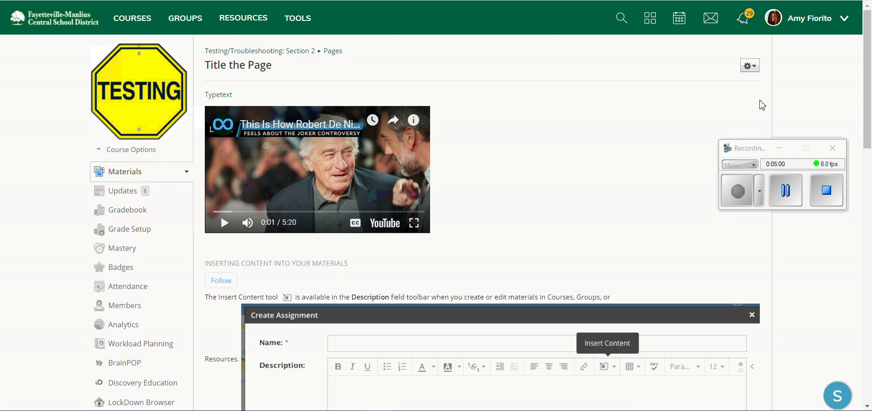
Step: Return to the Testing/Troubleshooting: Section 2 materials and move "Title the Page" to the beginning of the list
{"action": "left_click", "coordinate": [273, 53]}
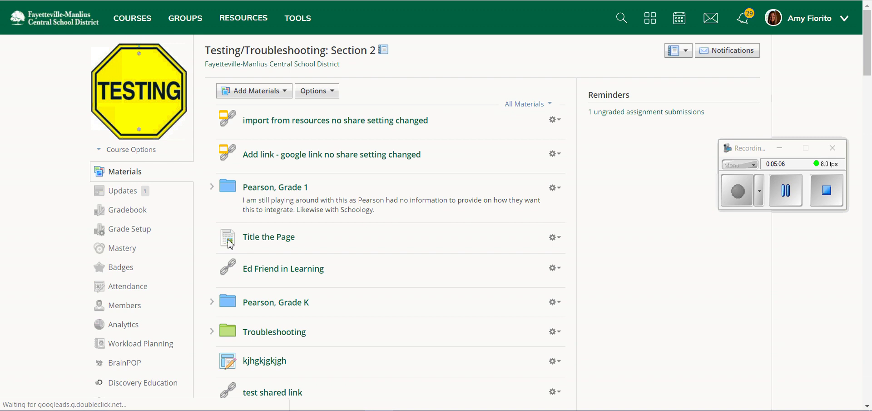
{"action": "left_click_drag", "start_coordinate": [230, 234], "coordinate": [233, 141]}
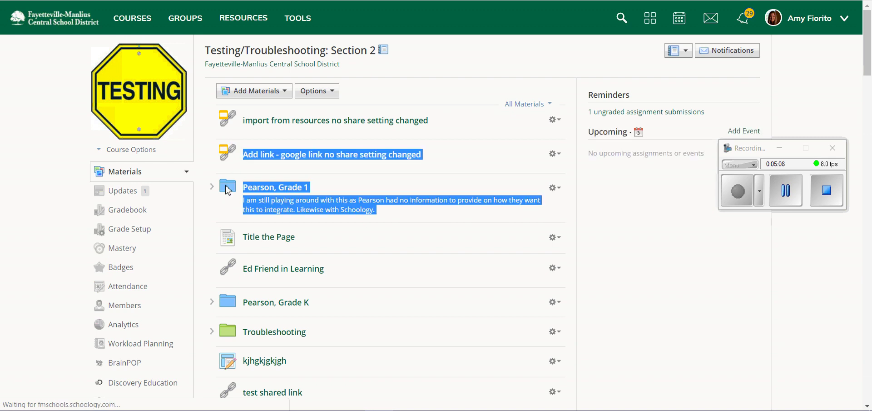
{"action": "left_click", "coordinate": [205, 225]}
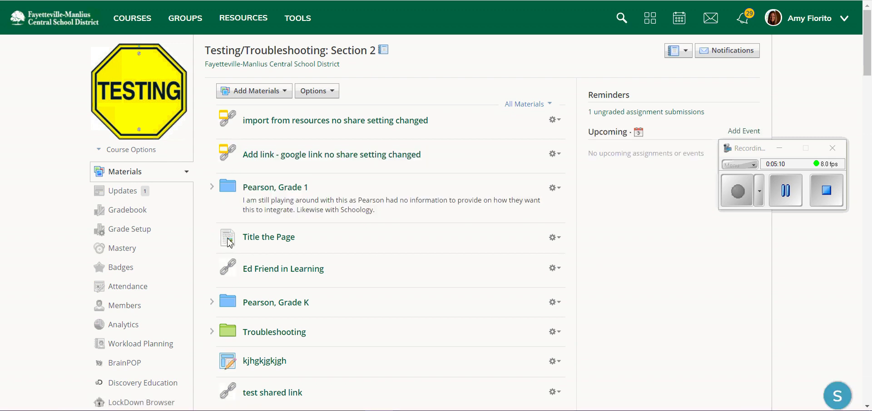
{"action": "left_click_drag", "start_coordinate": [202, 196], "coordinate": [251, 112]}
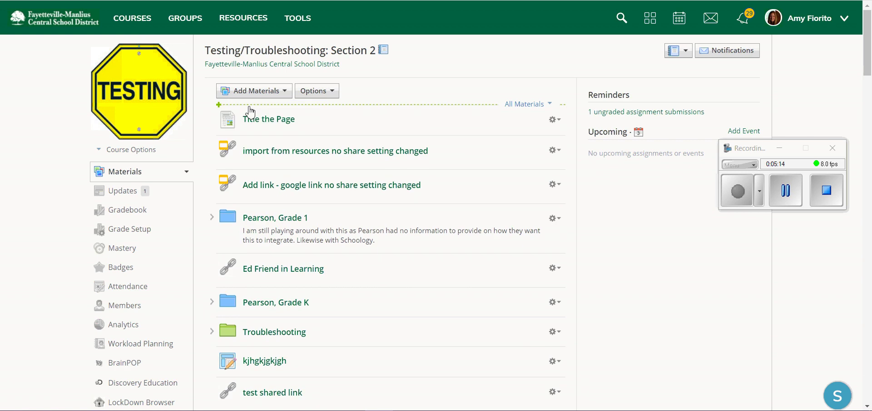
Step: Edit "Title the Page" so that it displays inline in the course materials, and save the changes
{"action": "left_click", "coordinate": [557, 121]}
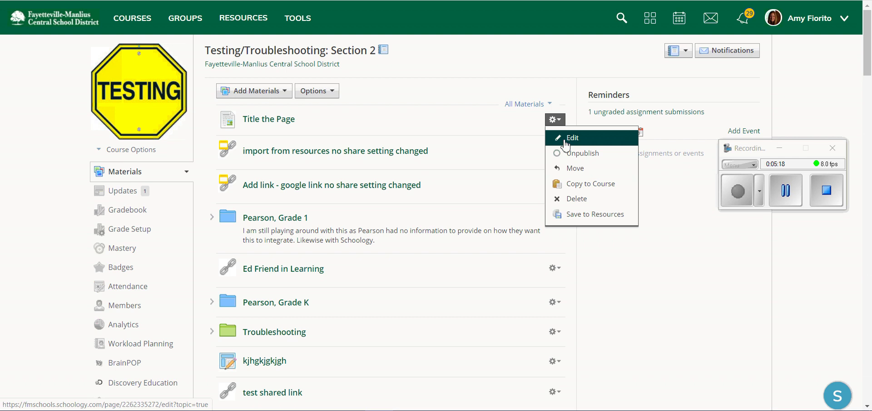
{"action": "left_click", "coordinate": [566, 143]}
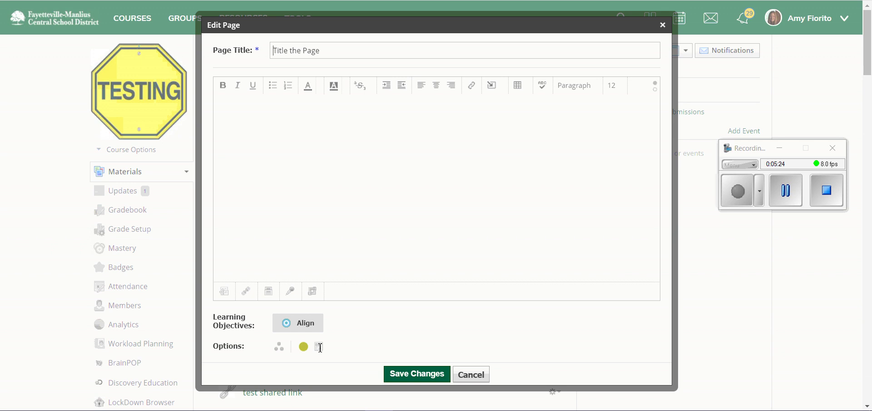
{"action": "scroll", "coordinate": [461, 303], "scroll_direction": "down", "scroll_amount": 1}
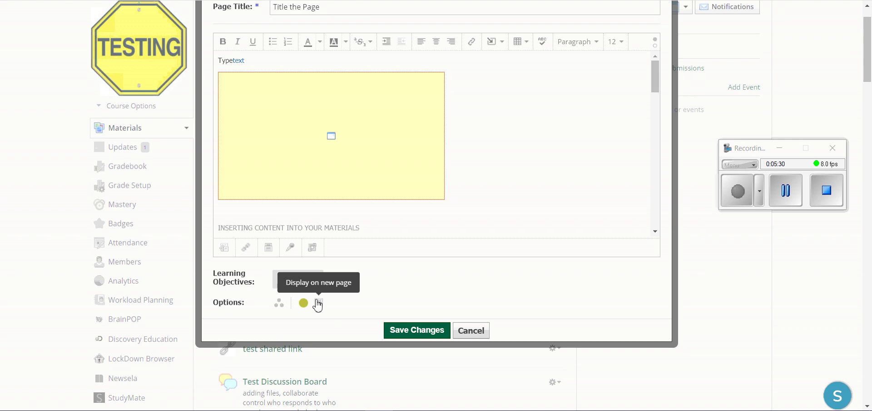
{"action": "left_click", "coordinate": [319, 303]}
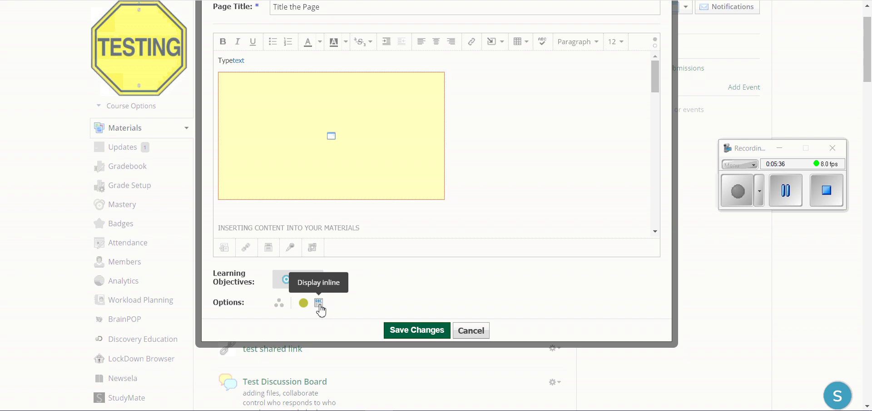
{"action": "left_click", "coordinate": [318, 303]}
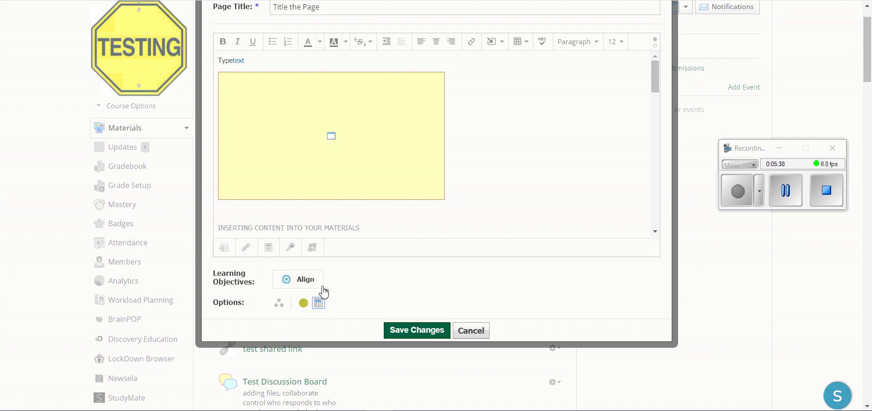
{"action": "left_click", "coordinate": [416, 330]}
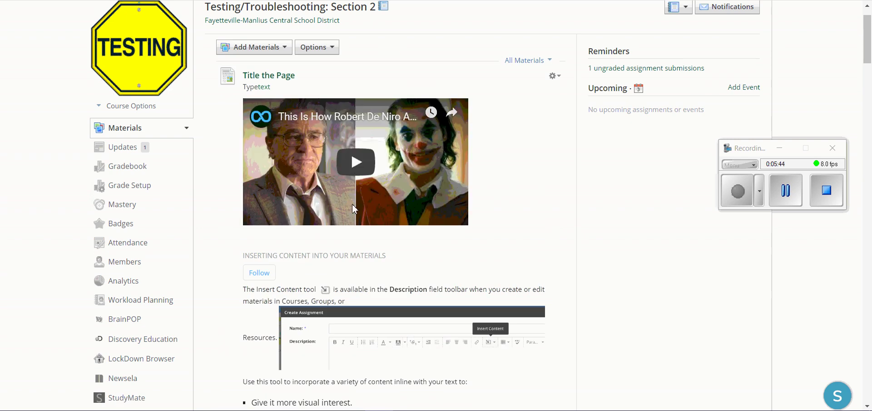
{"action": "scroll", "coordinate": [525, 192], "scroll_direction": "down", "scroll_amount": 6}
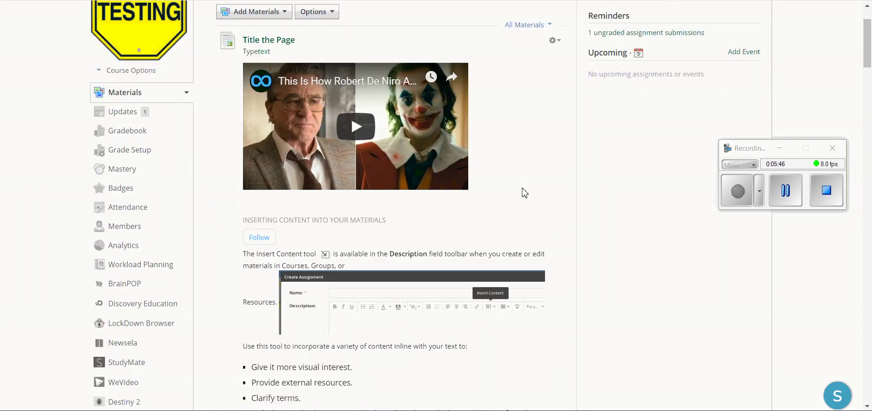
Step: Examine how "Title the Page" displays inline in the course materials, from its video down to the items listed below it
{"action": "scroll", "coordinate": [525, 192], "scroll_direction": "down", "scroll_amount": 3}
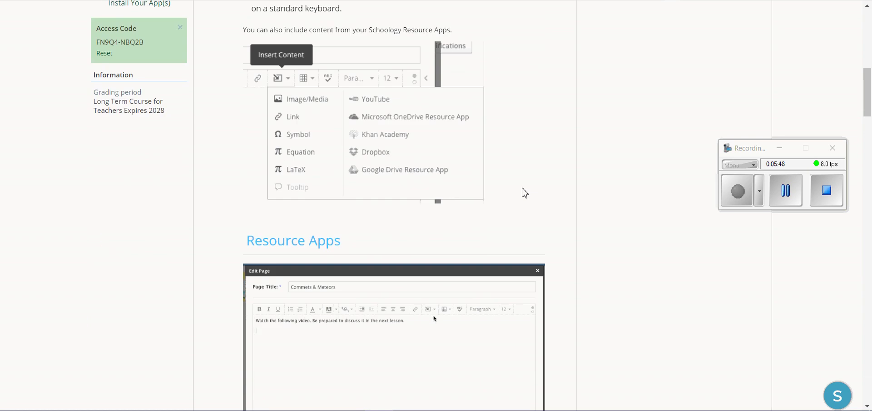
{"action": "scroll", "coordinate": [525, 192], "scroll_direction": "down", "scroll_amount": 5}
{"action": "scroll", "coordinate": [524, 192], "scroll_direction": "down", "scroll_amount": 2}
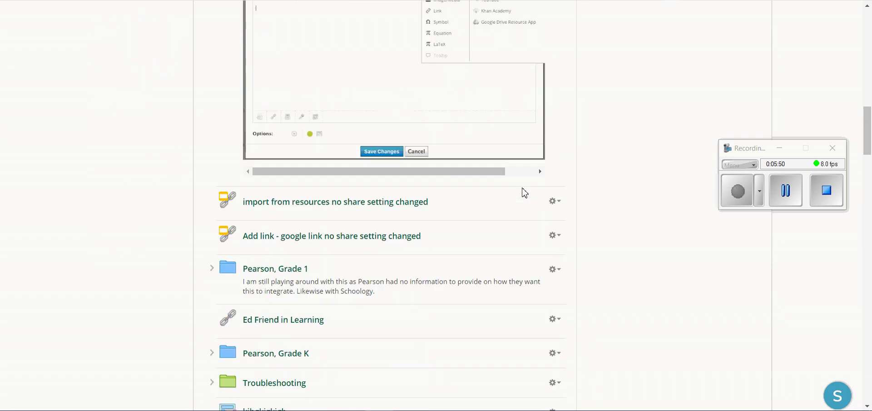
{"action": "scroll", "coordinate": [525, 192], "scroll_direction": "up", "scroll_amount": 15}
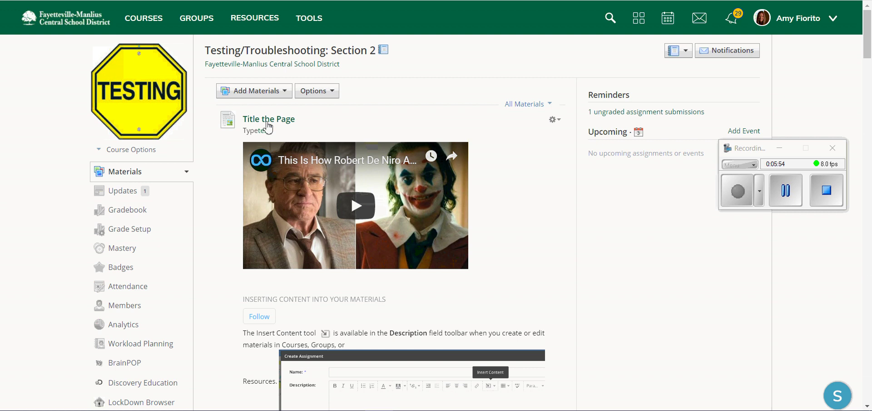
{"action": "scroll", "coordinate": [511, 160], "scroll_direction": "down", "scroll_amount": 2}
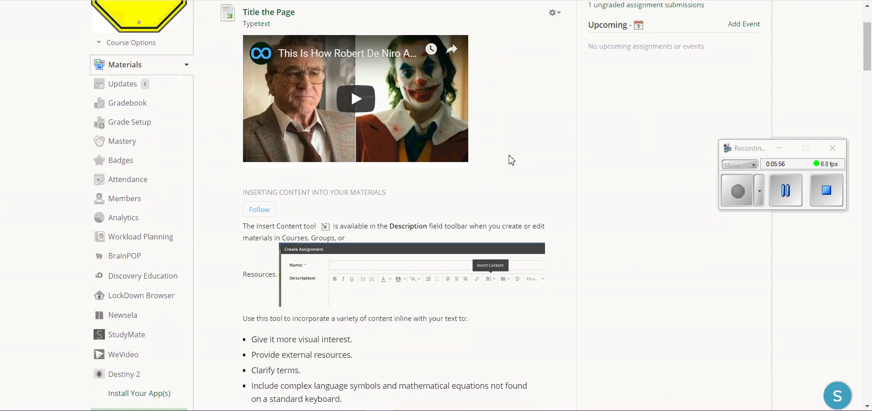
{"action": "scroll", "coordinate": [510, 160], "scroll_direction": "down", "scroll_amount": 1}
{"action": "scroll", "coordinate": [511, 160], "scroll_direction": "up", "scroll_amount": 3}
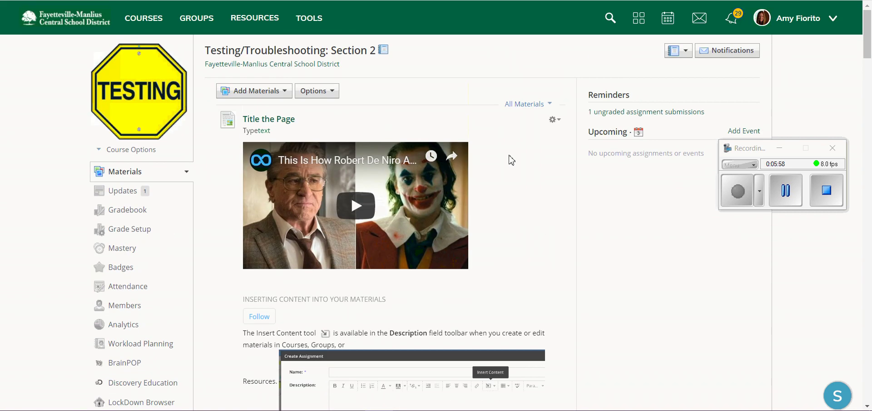
Step: Switch to the Schoology Beautification: Beauty School For Teachers course and open its first Course Dashboard page
{"action": "left_click", "coordinate": [144, 27]}
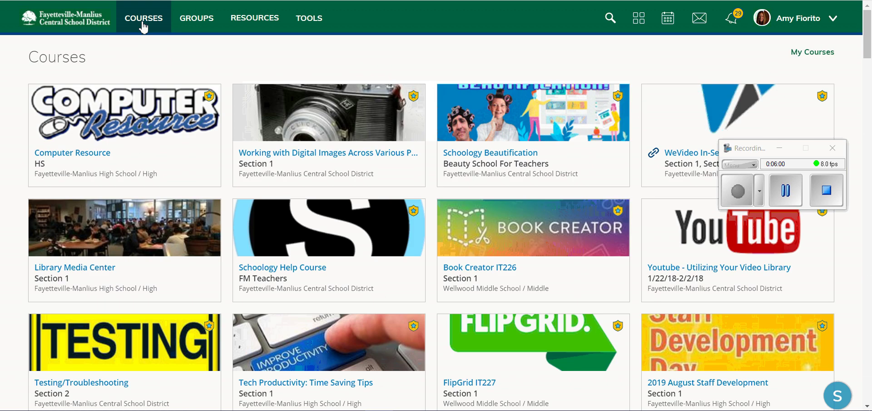
{"action": "left_click", "coordinate": [540, 130]}
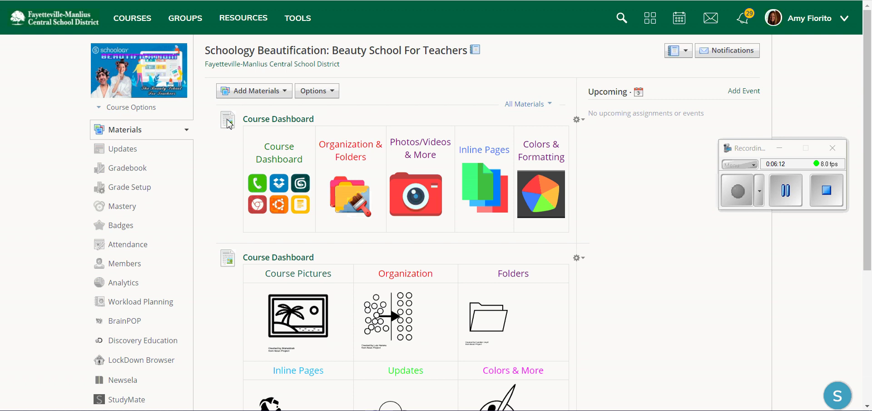
{"action": "left_click", "coordinate": [261, 120]}
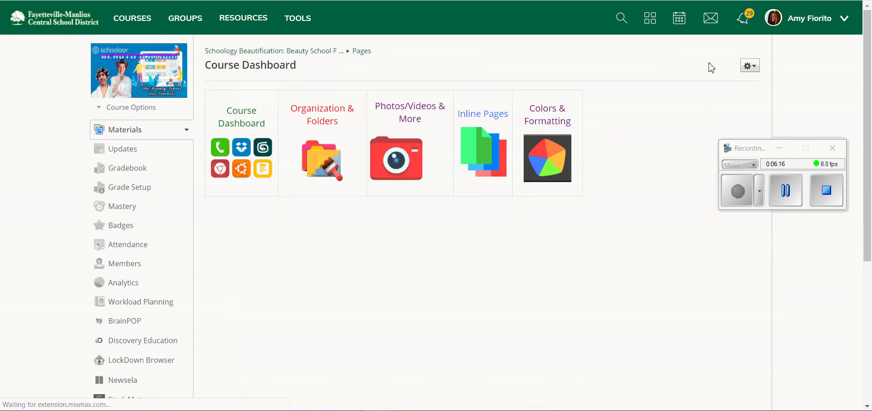
Step: Check the Course Dashboard page's display option in its edit settings without saving, and return to the course materials
{"action": "left_click", "coordinate": [750, 66]}
{"action": "left_click", "coordinate": [744, 92]}
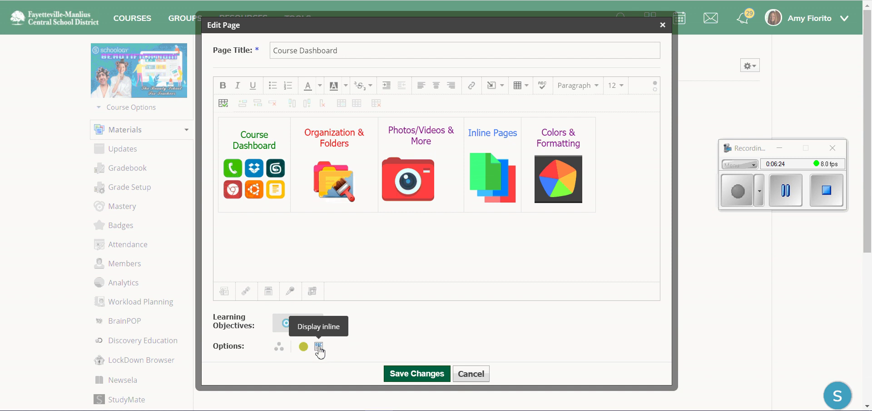
{"action": "left_click", "coordinate": [483, 375]}
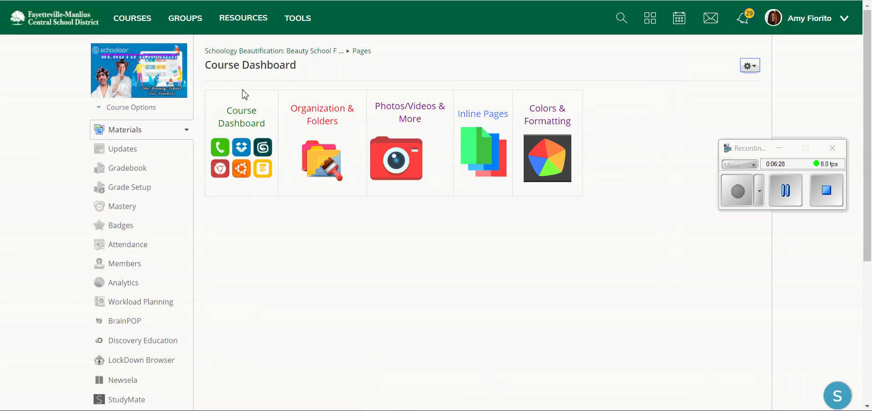
{"action": "left_click", "coordinate": [287, 52]}
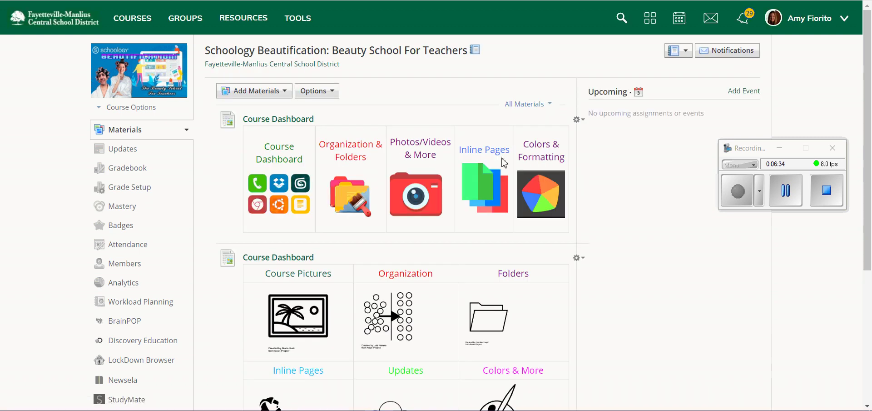
Step: Edit the first Course Dashboard page in the materials so that it displays on a new page, and save the changes
{"action": "left_click", "coordinate": [577, 120]}
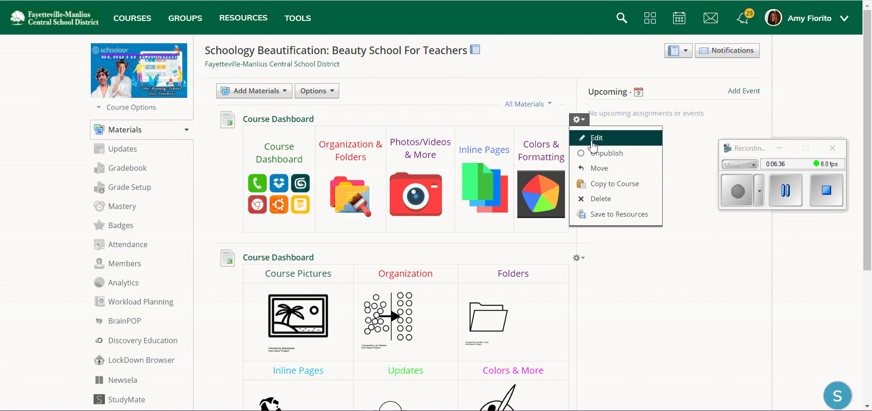
{"action": "left_click", "coordinate": [586, 132]}
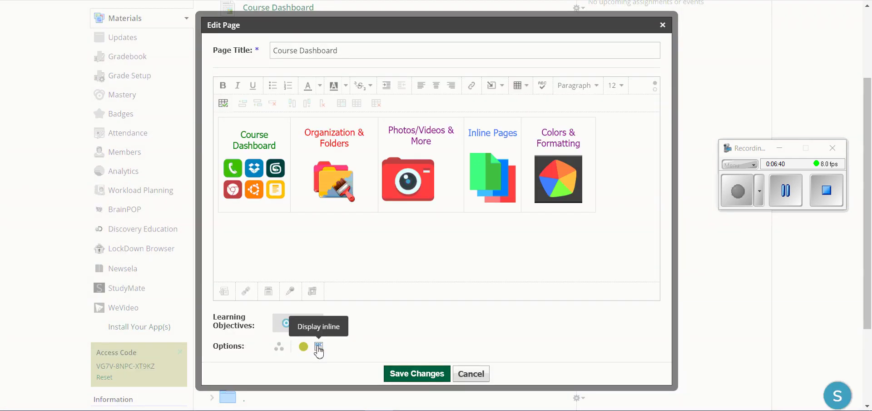
{"action": "left_click", "coordinate": [318, 347]}
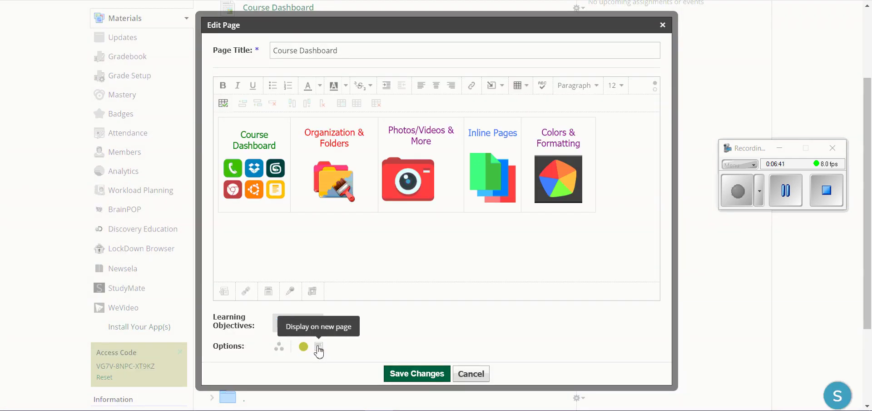
{"action": "left_click", "coordinate": [417, 374]}
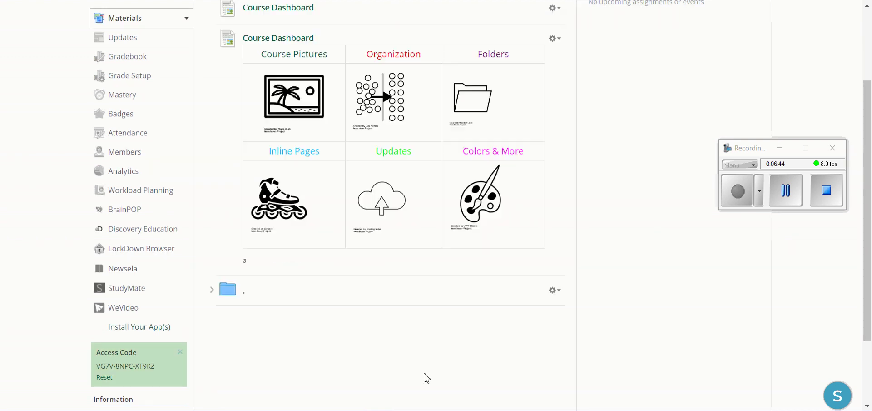
Step: Open the first Course Dashboard page from the Schoology Beautification materials list
{"action": "scroll", "coordinate": [372, 32], "scroll_direction": "up", "scroll_amount": 3}
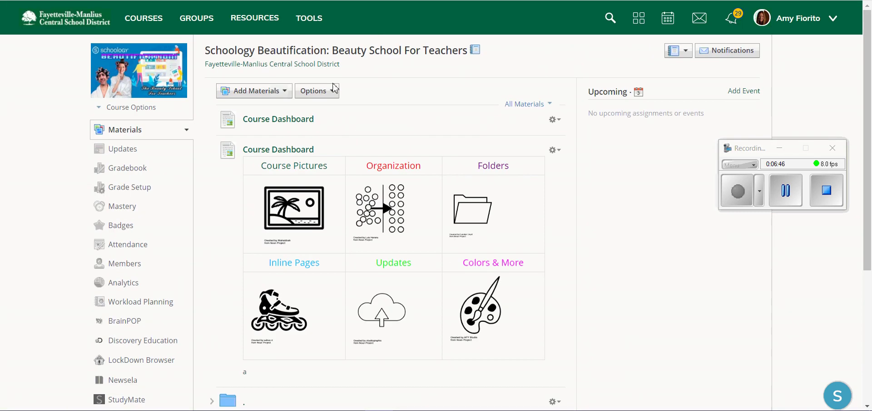
{"action": "left_click", "coordinate": [285, 119]}
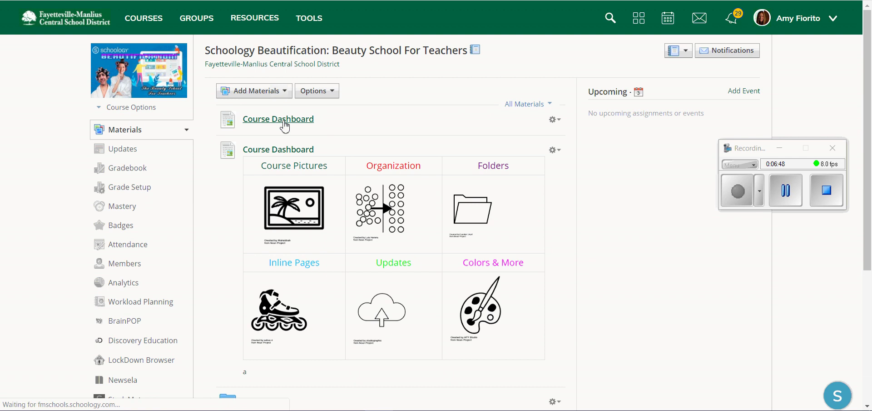